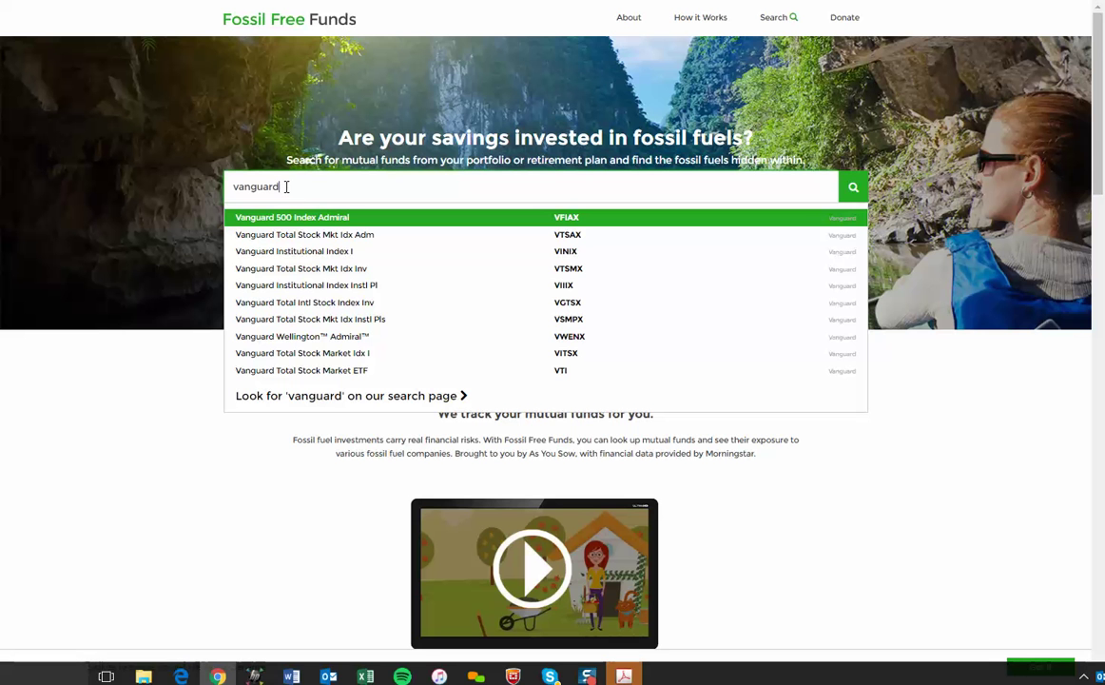
Search the mutual funds for the ticker vinix and open the Vanguard Institutional Index fund's report
key("BackSpace")
key("BackSpace")
key("BackSpace")
key("BackSpace")
key("BackSpace")
key("BackSpace")
key("BackSpace")
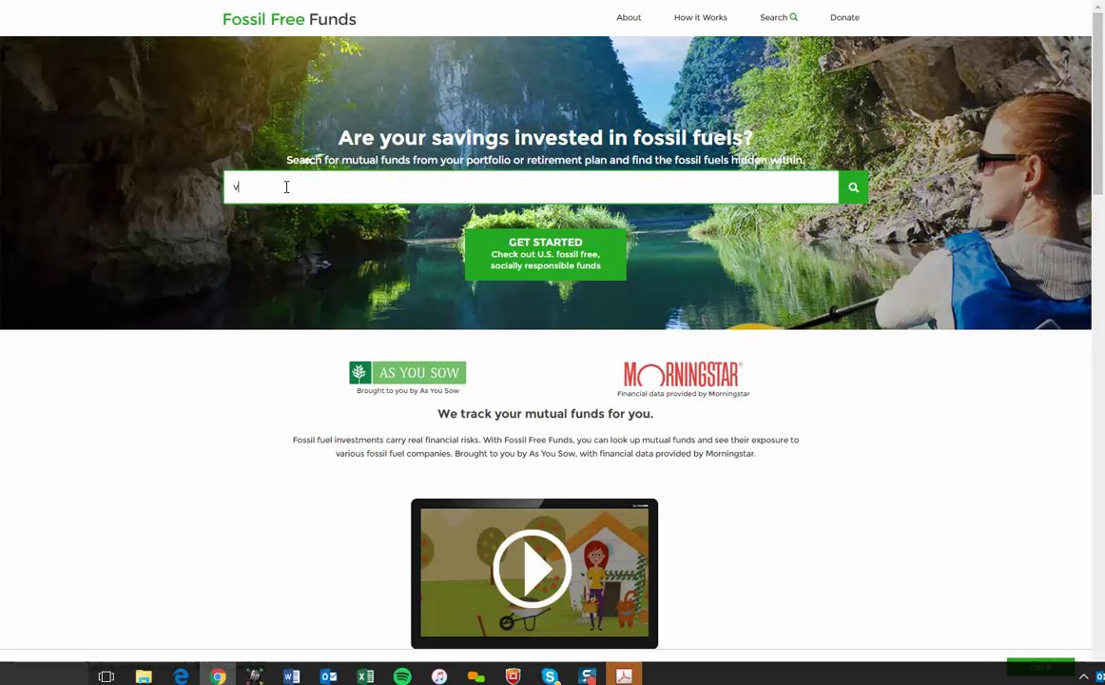
type("inix")
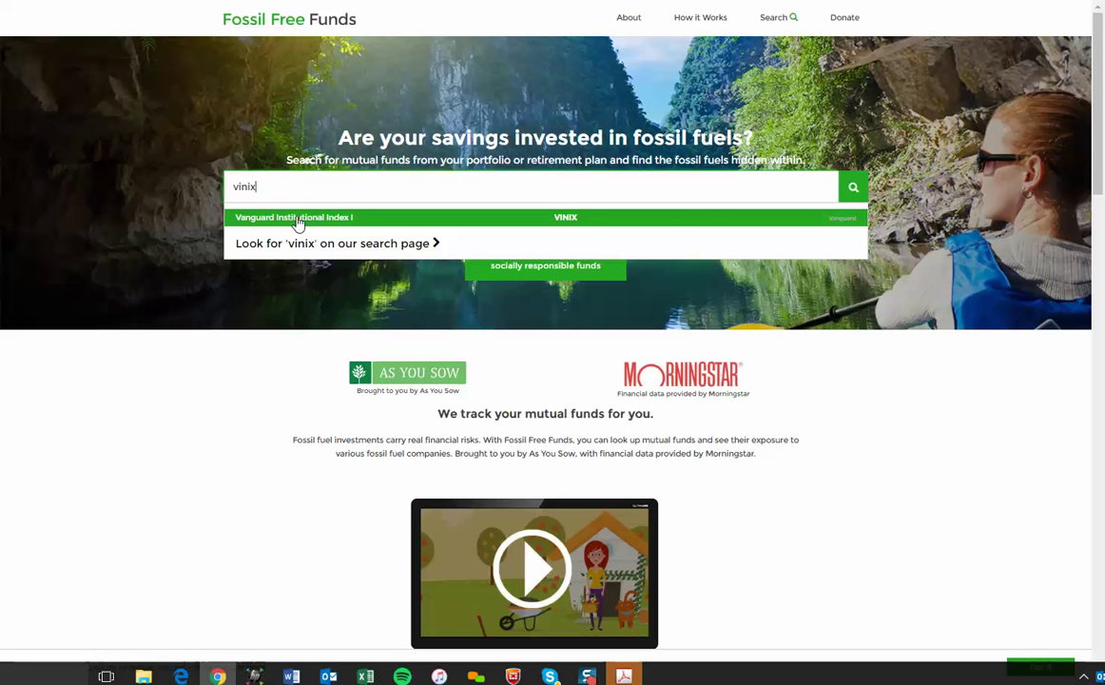
left_click(298, 220)
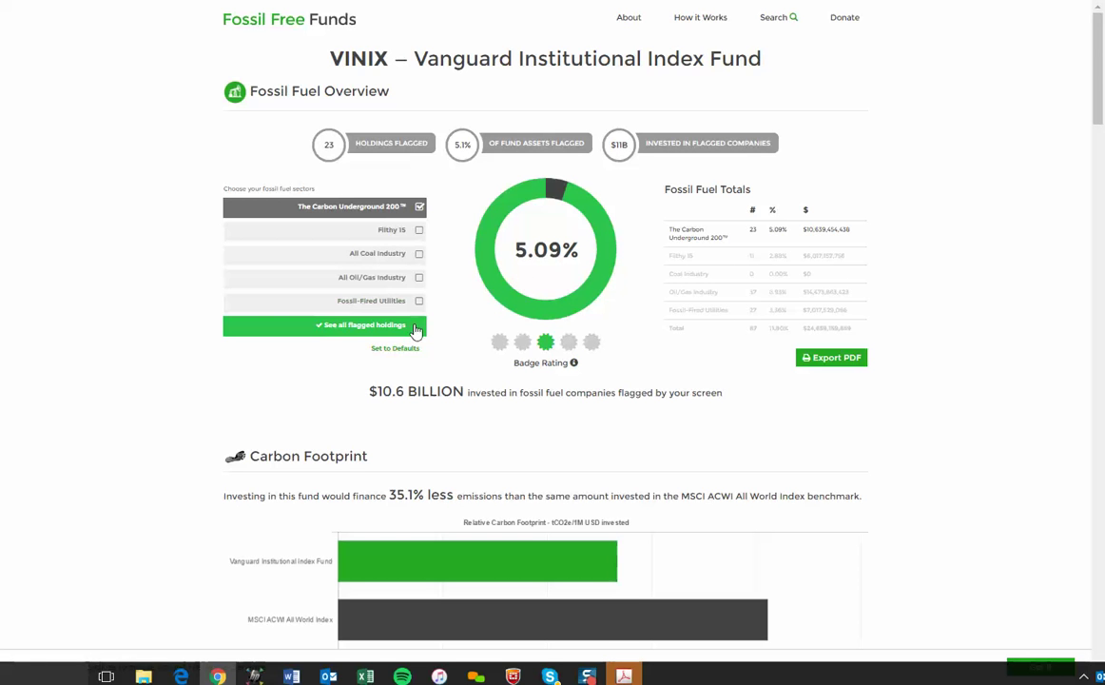
Add All Oil/Gas Industry, Fossil-Fired Utilities, All Coal Industry and Filthy 15 to the fund's fossil fuel sector screen
left_click(419, 279)
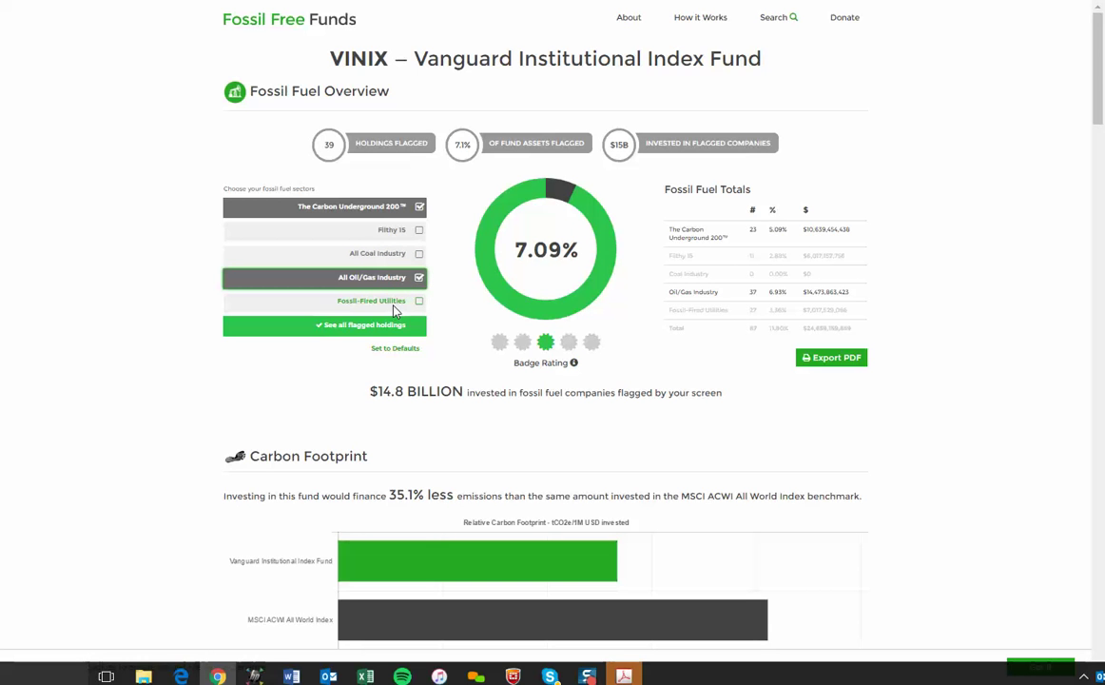
left_click(395, 304)
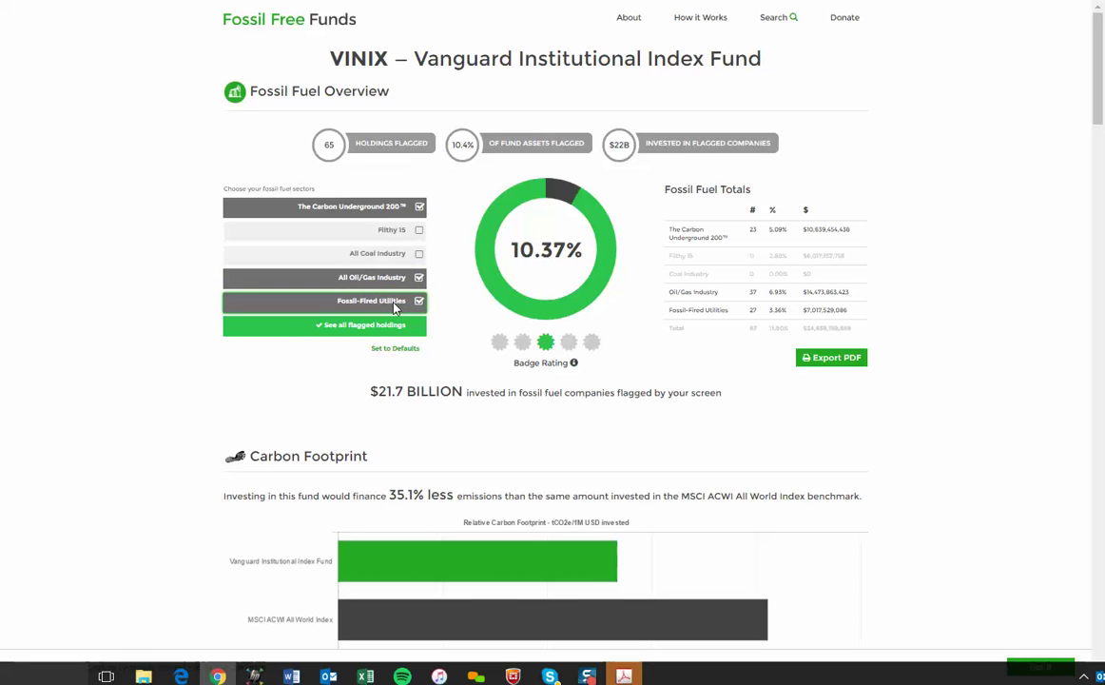
left_click(418, 255)
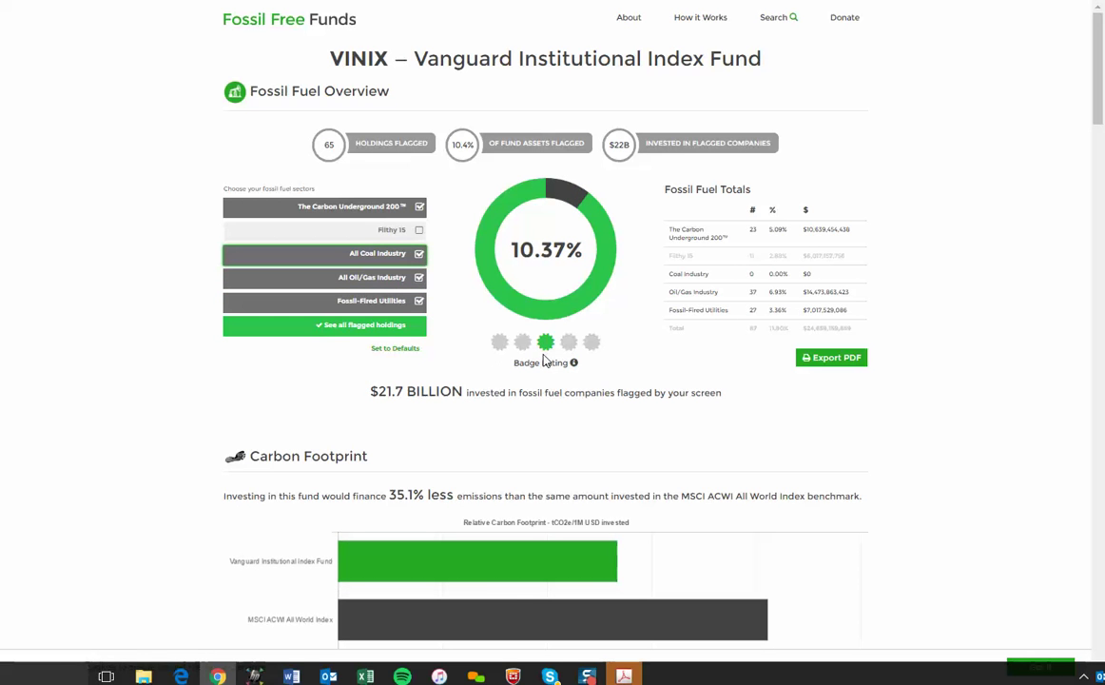
mouse_move(547, 349)
left_click(387, 236)
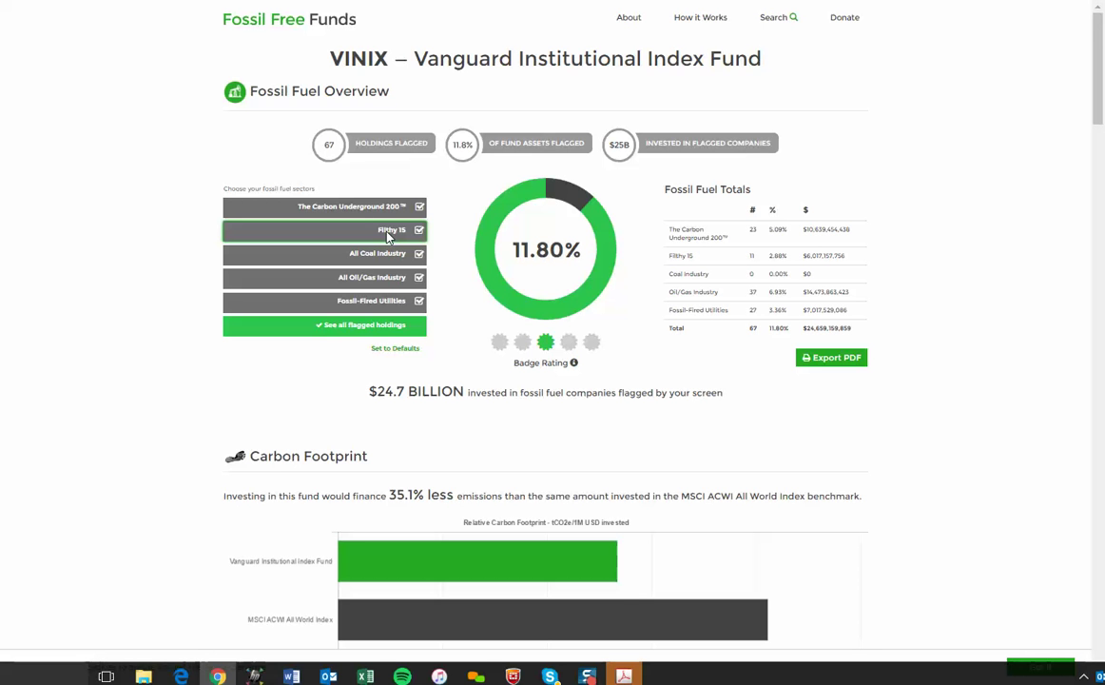
Set the Carbon Footprint comparison benchmark to S&P 100 - iShares S&P 100 ETF
scroll(395, 261, "down", 2)
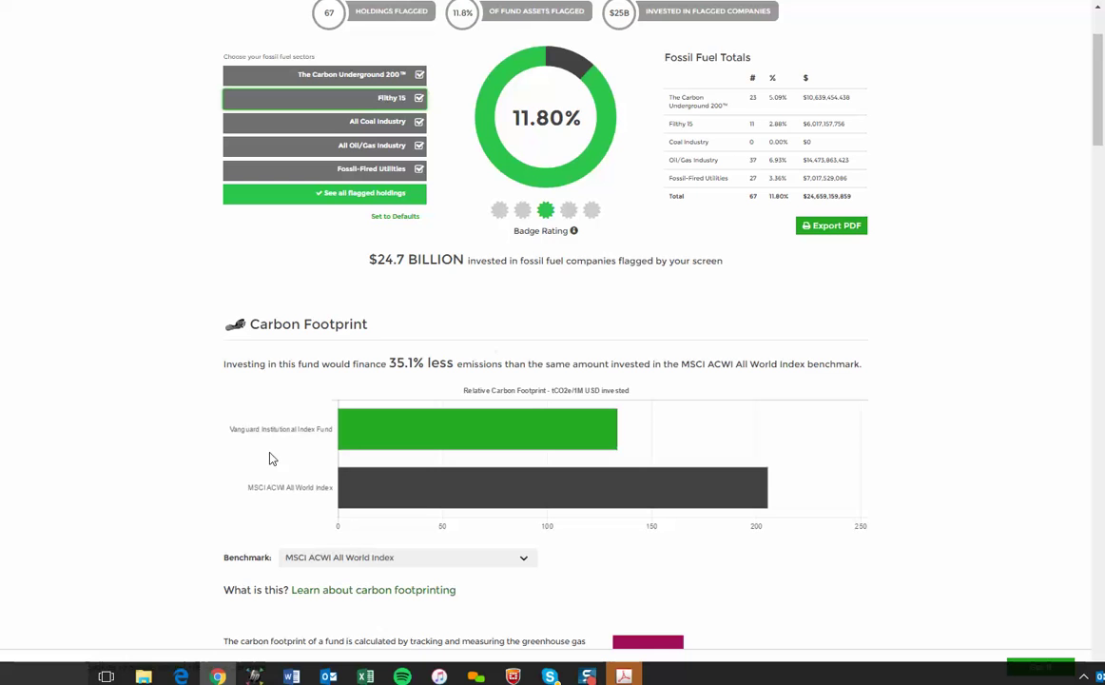
scroll(268, 455, "down", 1)
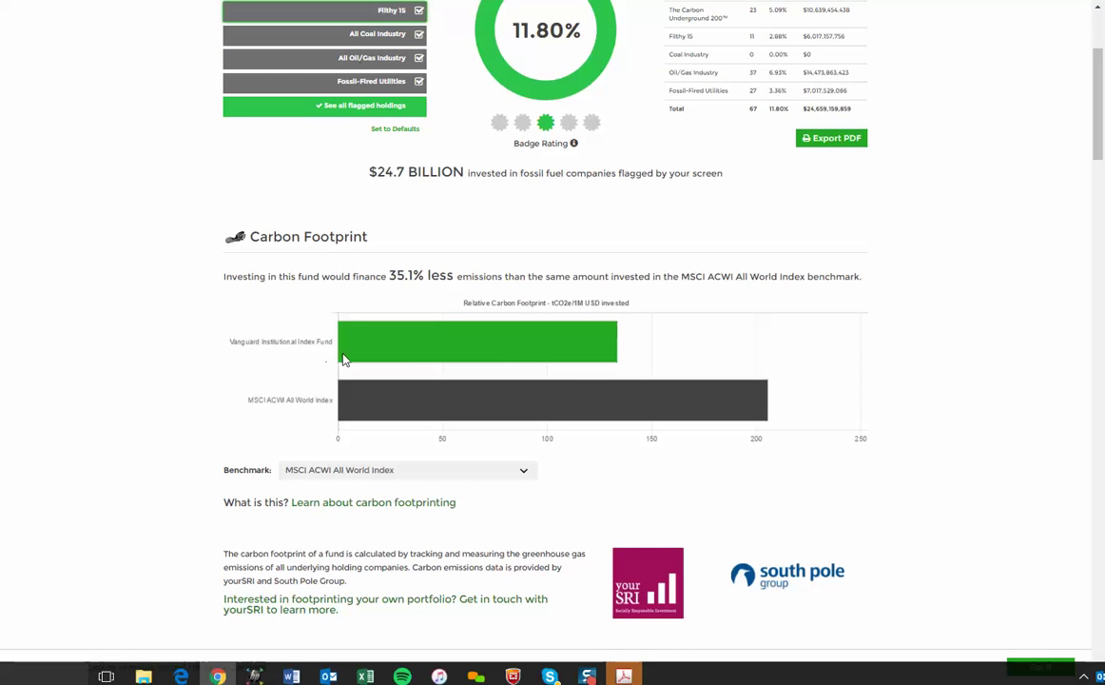
mouse_move(414, 348)
mouse_move(476, 411)
left_click(526, 476)
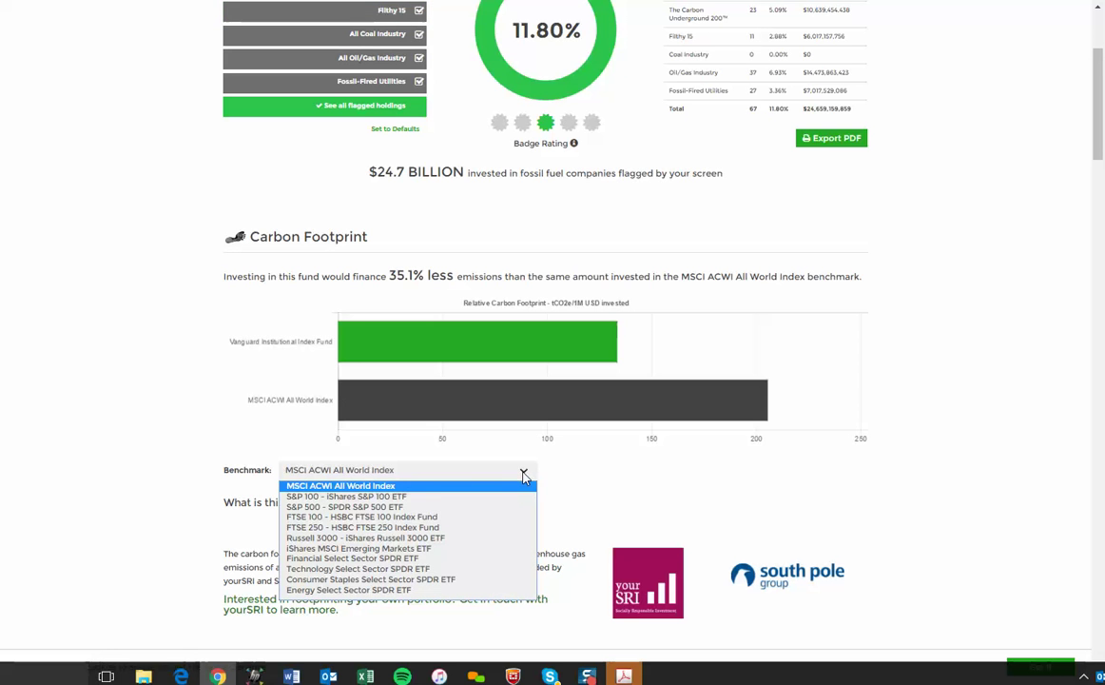
left_click(425, 497)
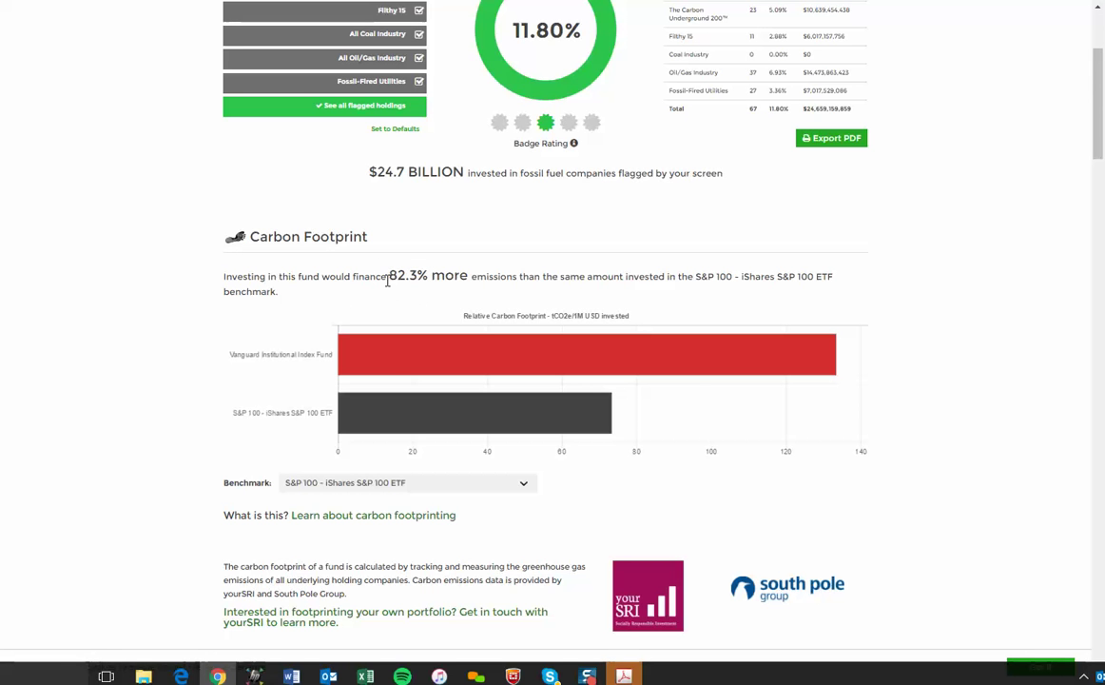
Calculate the financed emissions for a monetary amount of $25000 invested in the fund
scroll(247, 387, "down", 3)
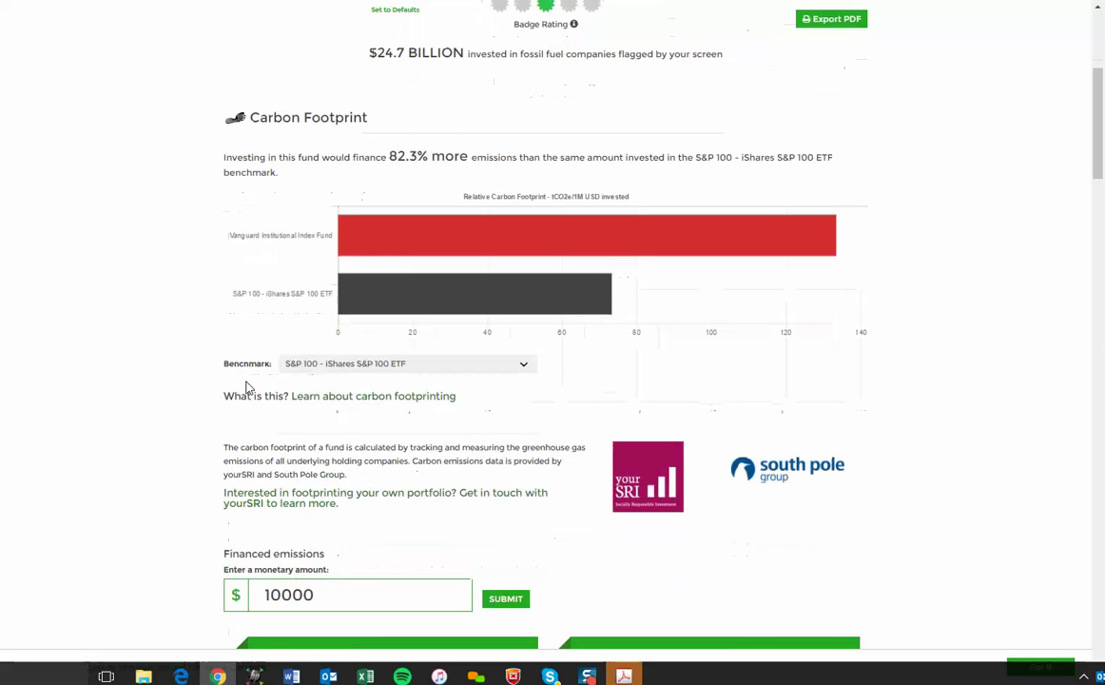
scroll(247, 386, "down", 2)
left_click(279, 362)
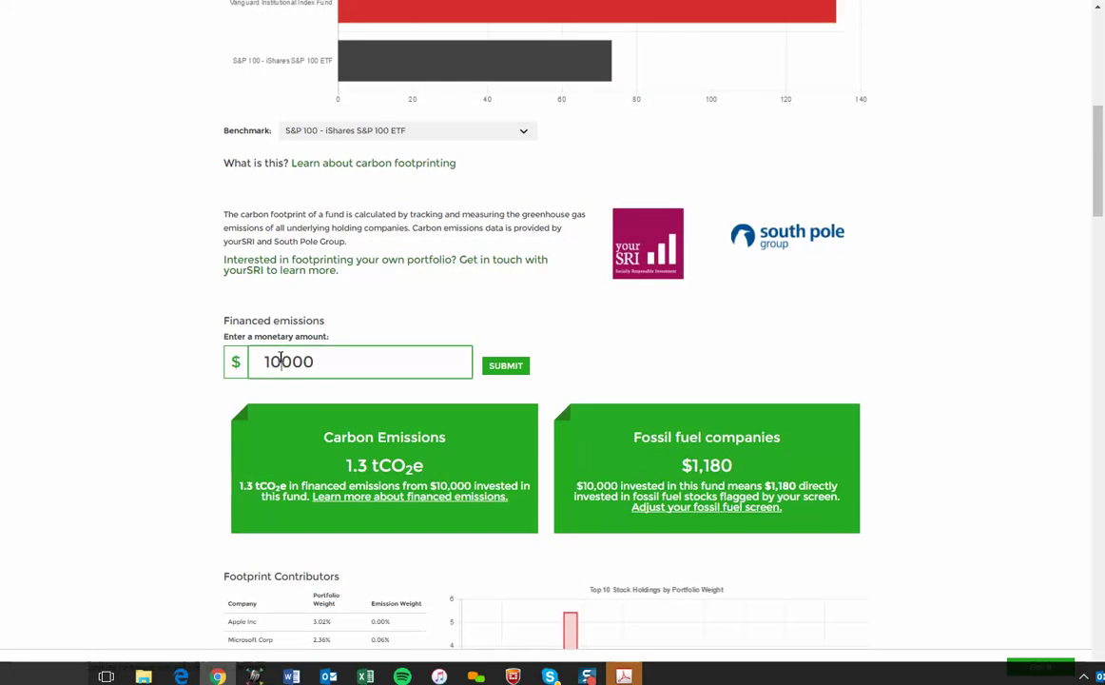
key("BackSpace")
key("BackSpace")
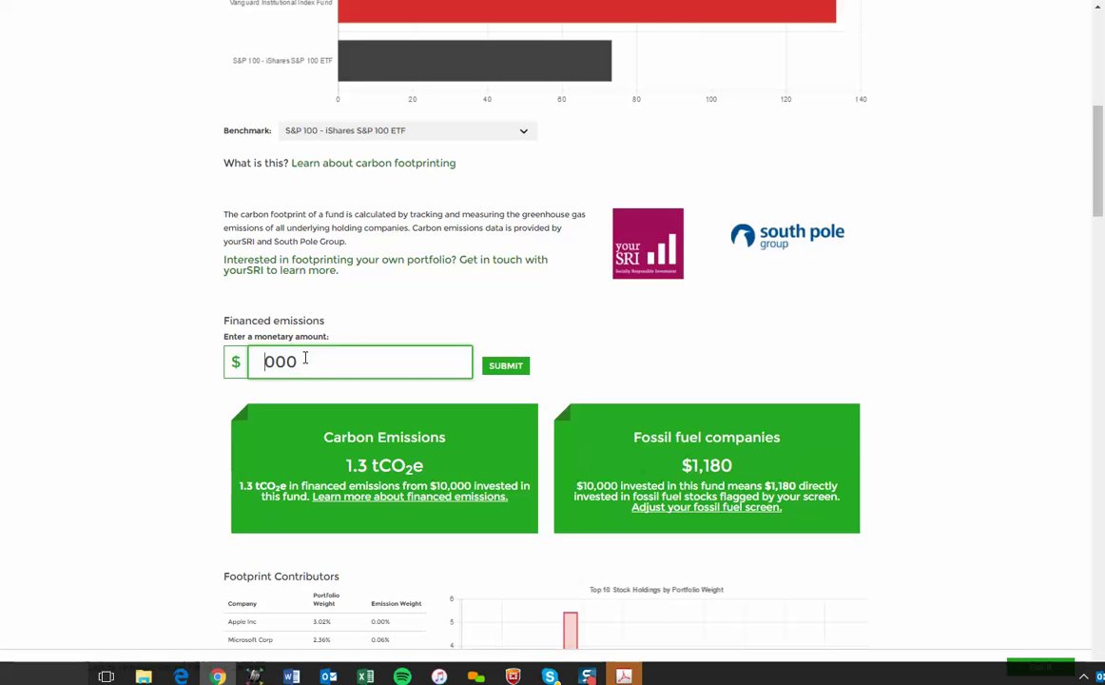
type("25")
left_click(505, 366)
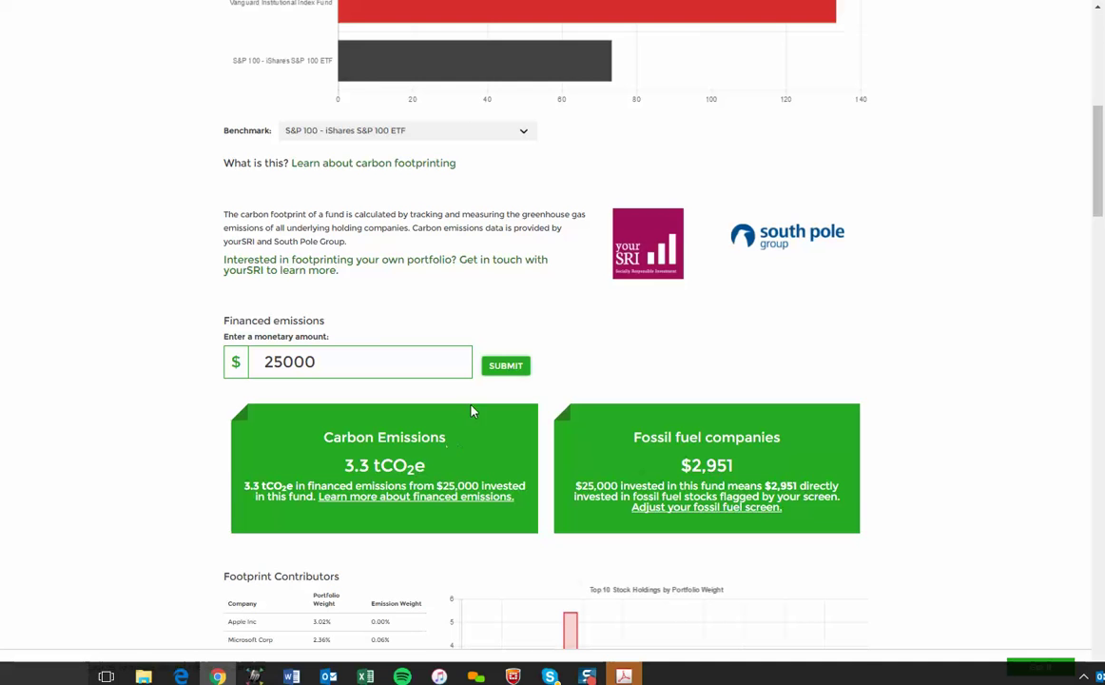
Examine the Footprint Contributors table and compare the top 10 holdings' portfolio and emission weights in the chart
scroll(472, 411, "down", 4)
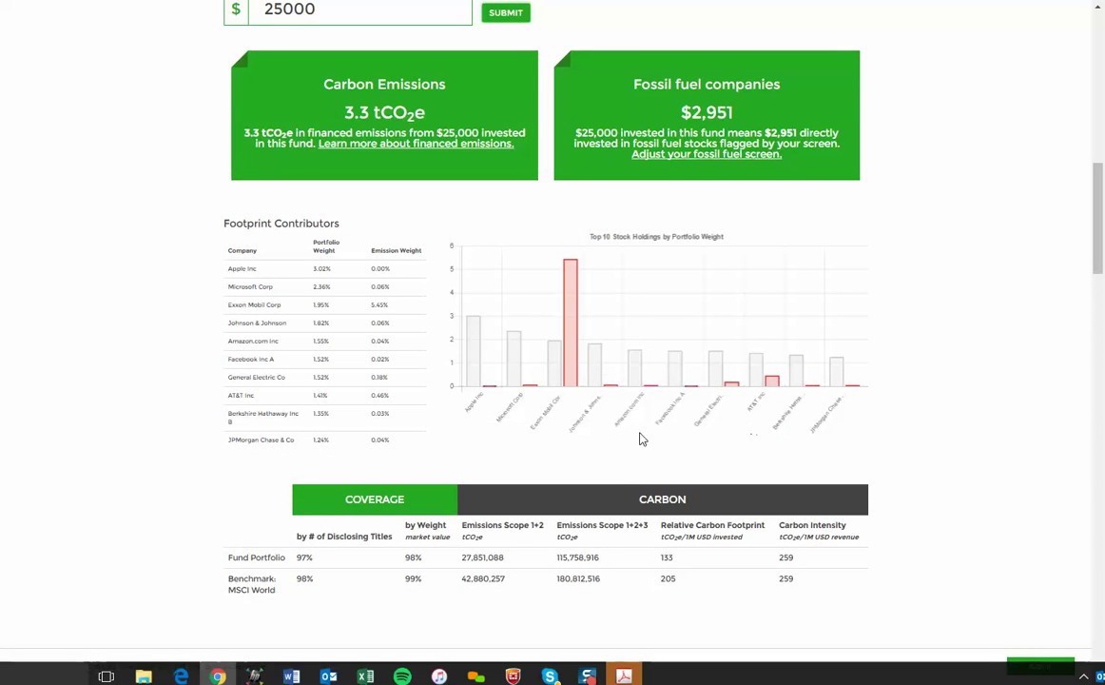
mouse_move(479, 369)
mouse_move(571, 345)
scroll(522, 454, "down", 1)
scroll(521, 447, "down", 3)
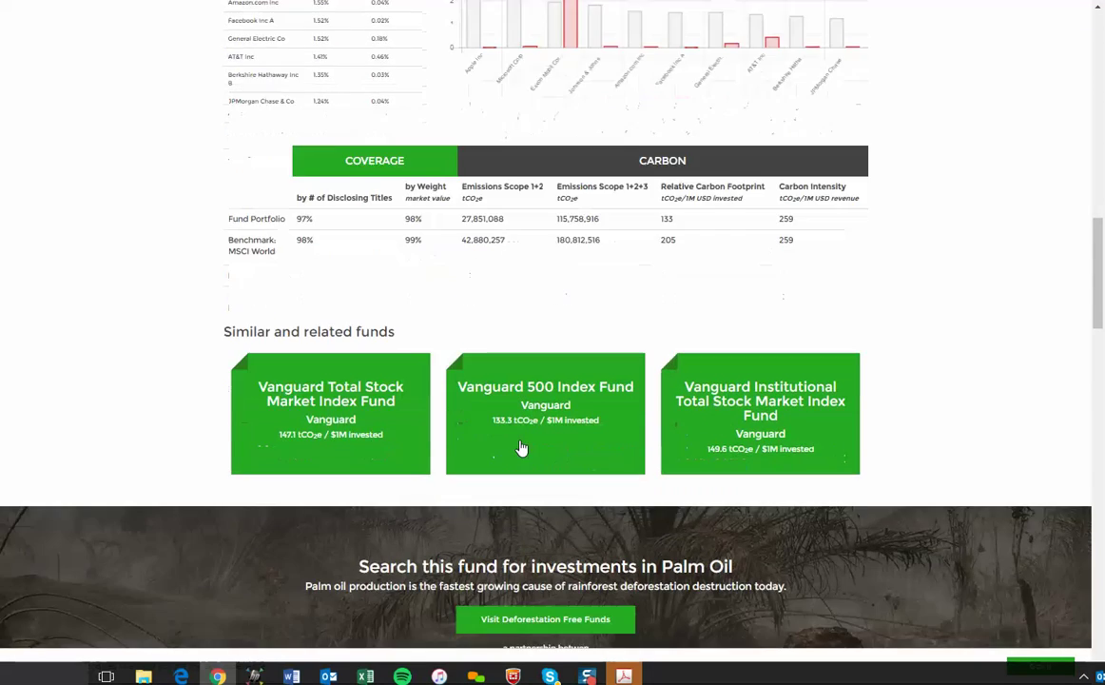
Expand the Fossil Fuel Holdings list to the top 20 flagged companies and review it
scroll(522, 441, "down", 4)
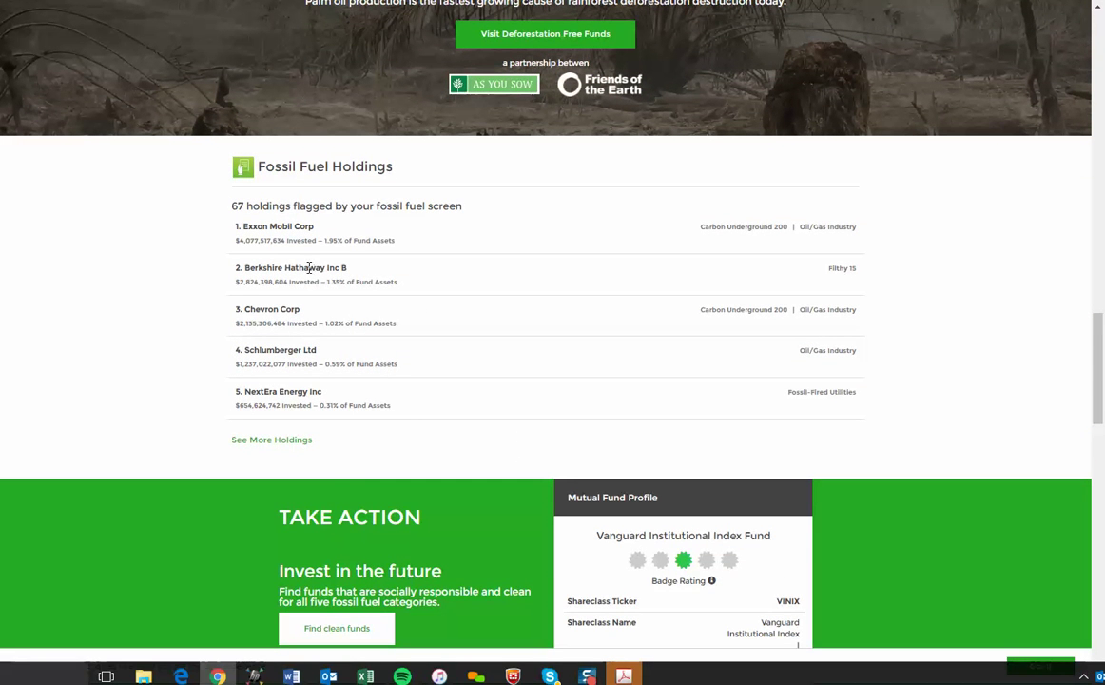
left_click(294, 444)
scroll(293, 456, "down", 2)
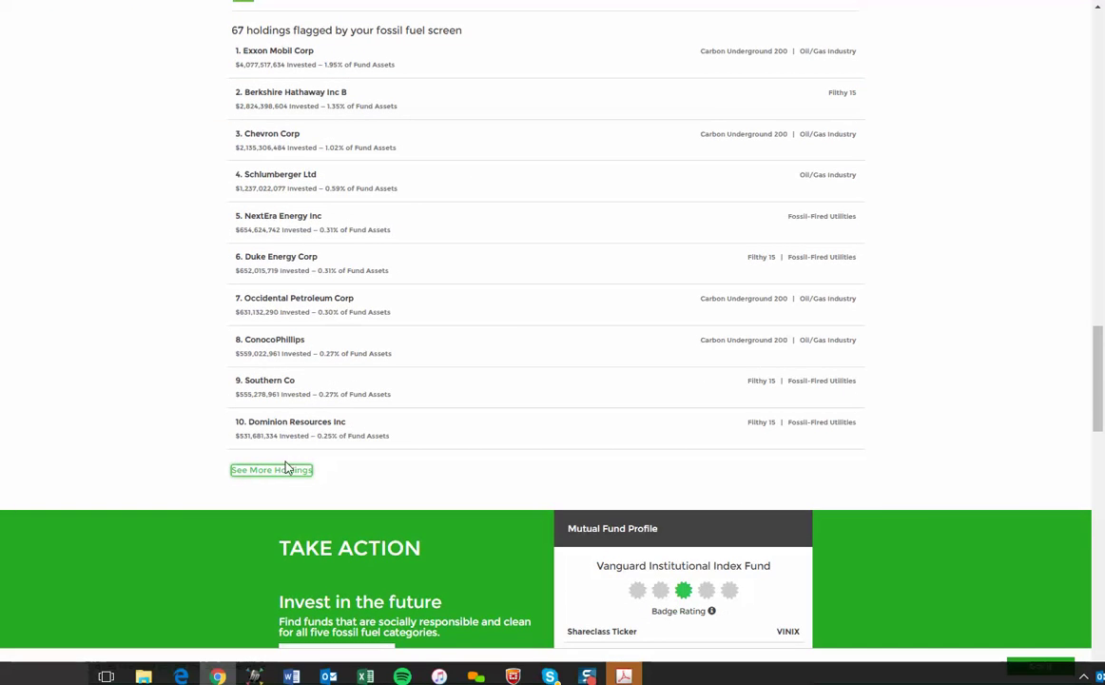
left_click(289, 471)
scroll(291, 466, "down", 2)
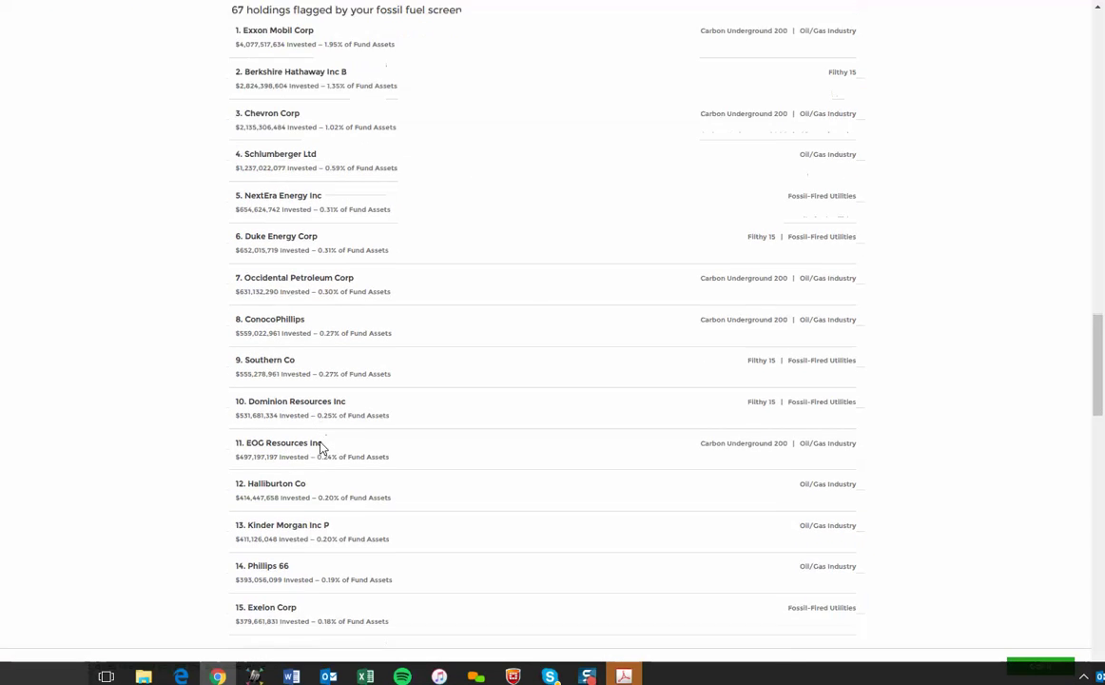
left_click(290, 457)
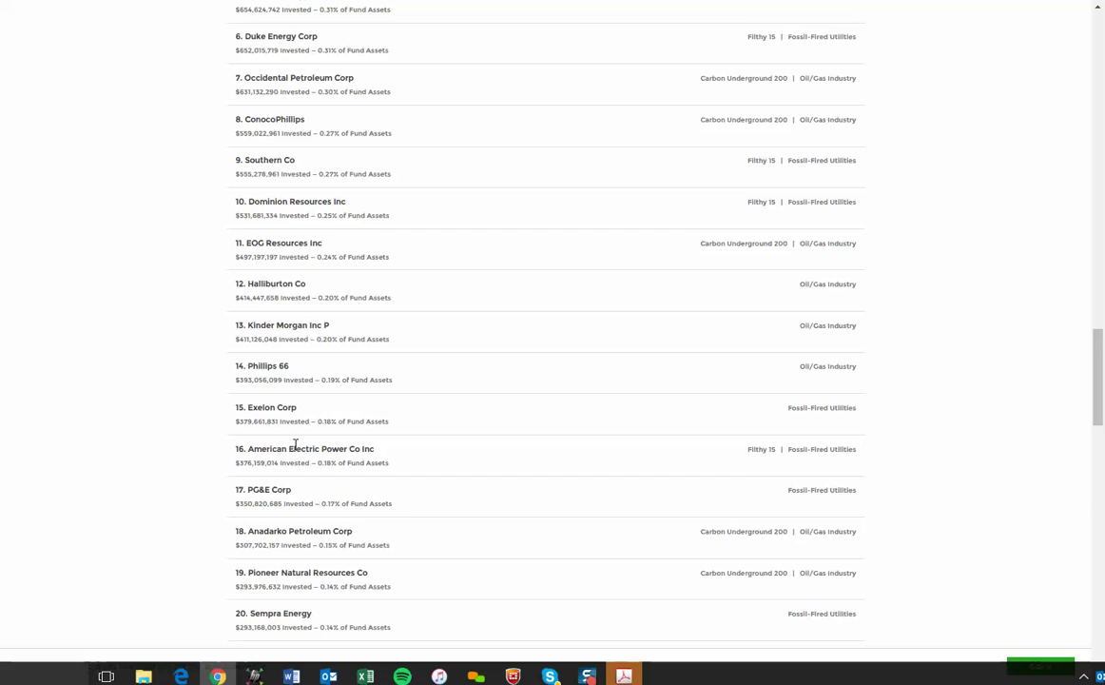
scroll(296, 447, "up", 1)
scroll(296, 451, "down", 1)
scroll(294, 451, "down", 5)
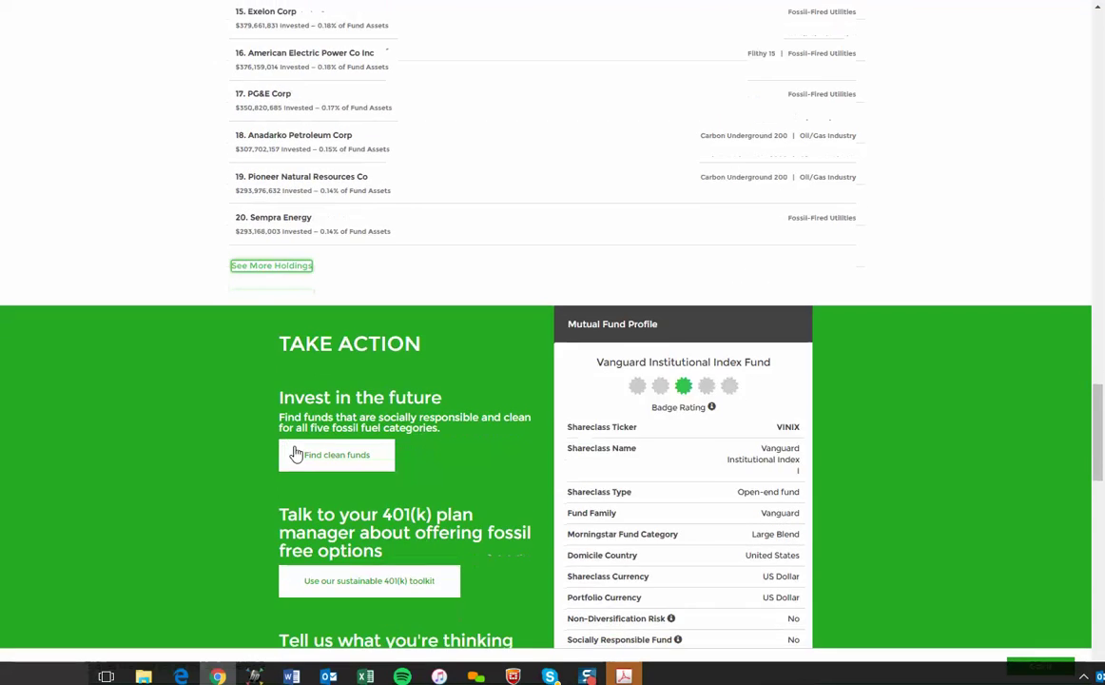